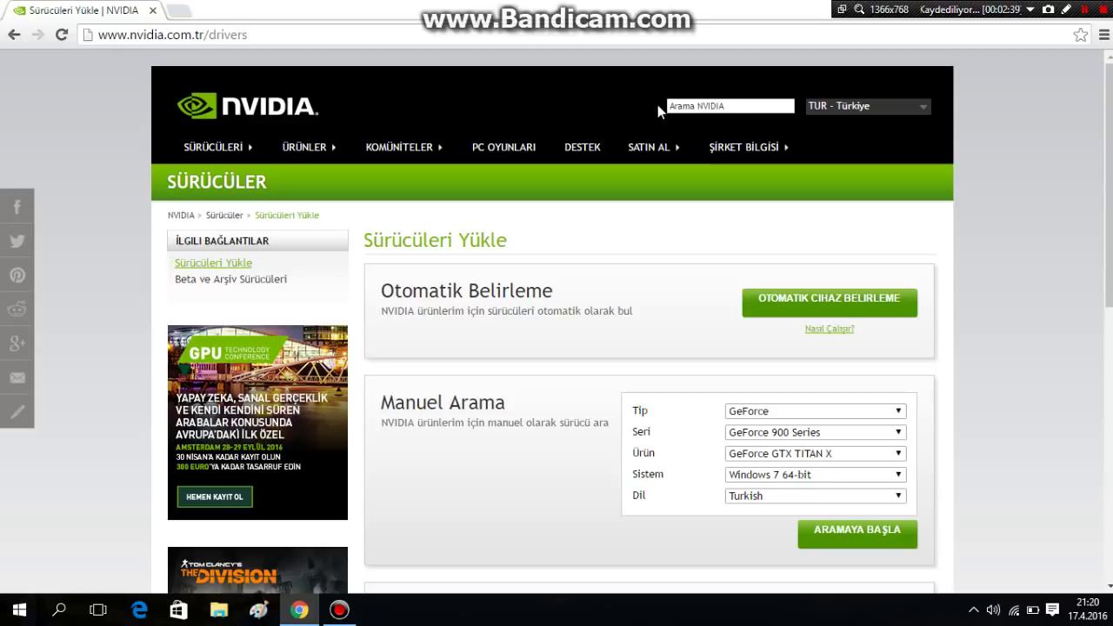
- Search Windows for "AYGIT", open Aygıt Yöneticisi and expand the Görüntü bağdaştırıcıları category
click(58, 610)
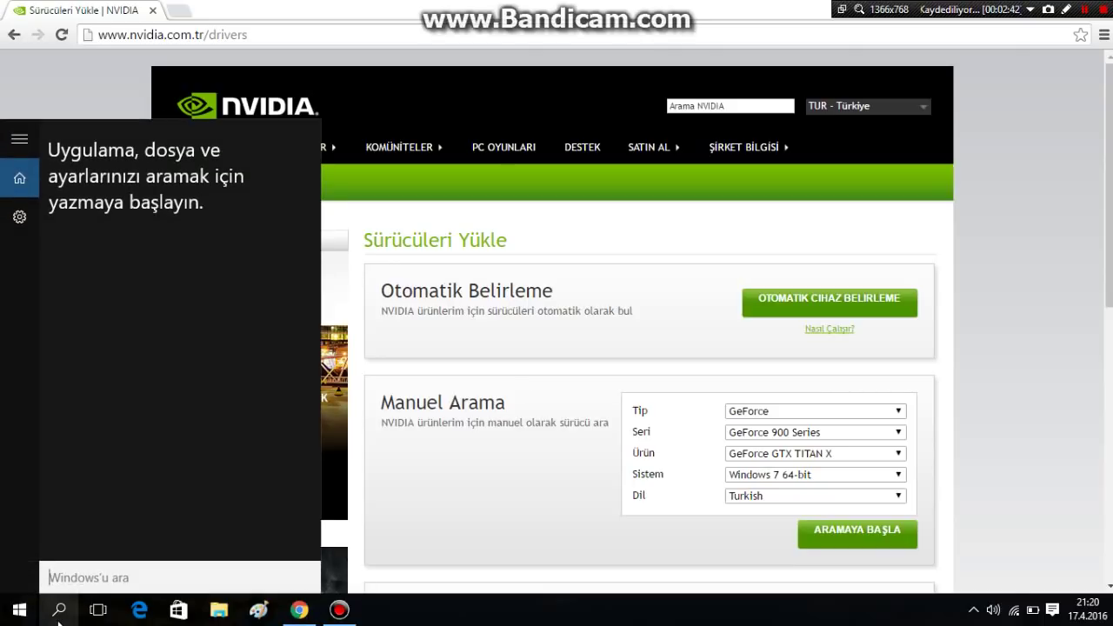
text(A)
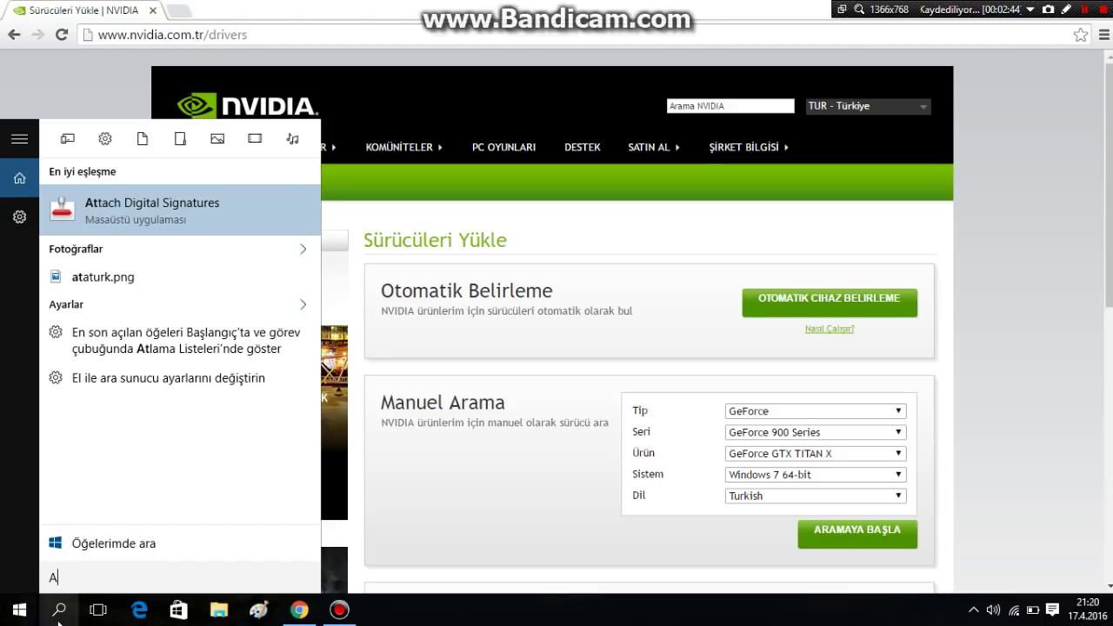
text(YGIT)
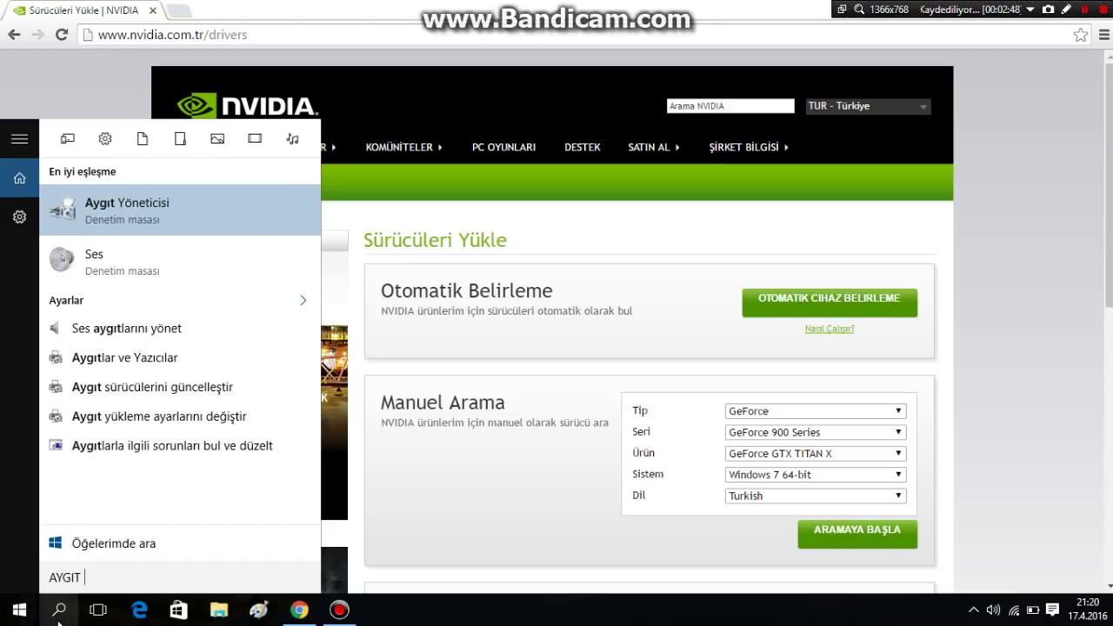
key(Return)
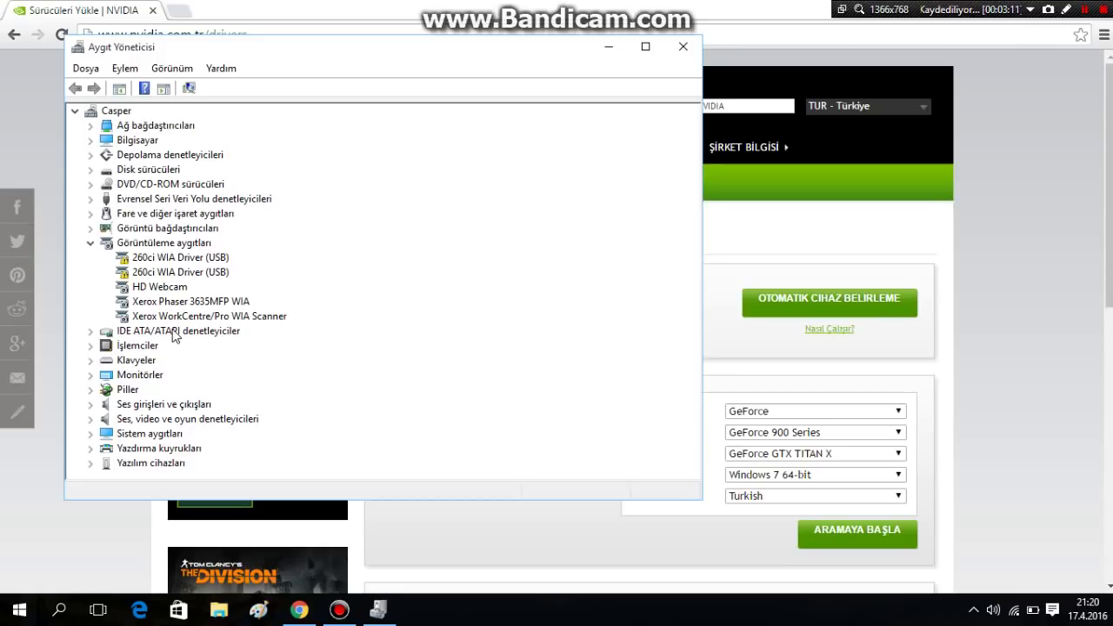
double_click(178, 230)
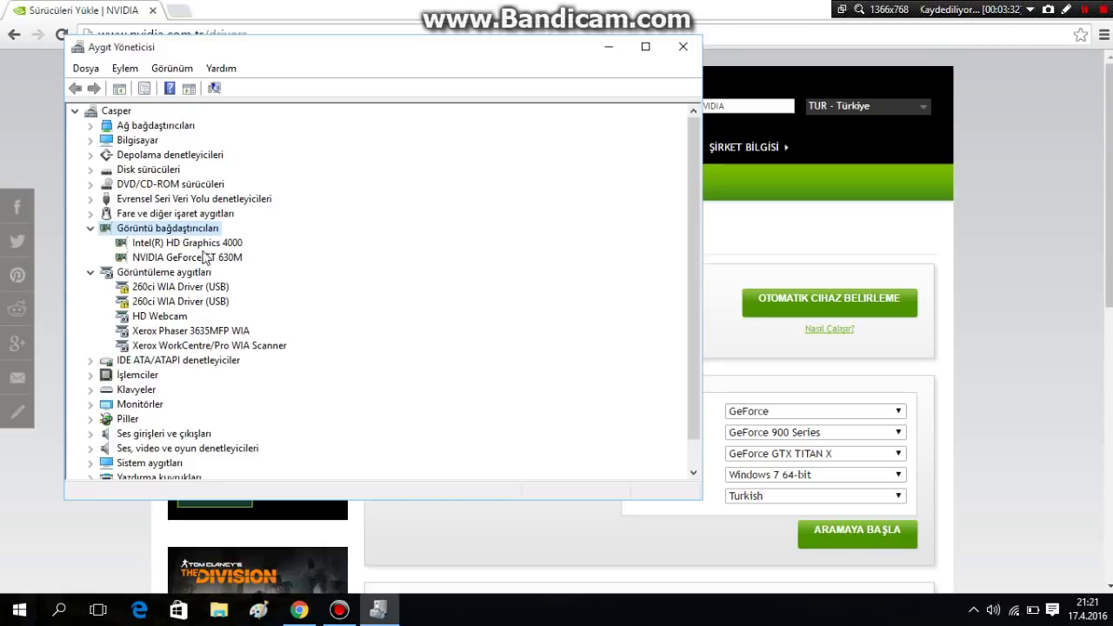
- Start uninstalling the NVIDIA GeForce GT 630M with its driver software marked for deletion, cancel the removal and close Aygıt Yöneticisi
right_click(202, 255)
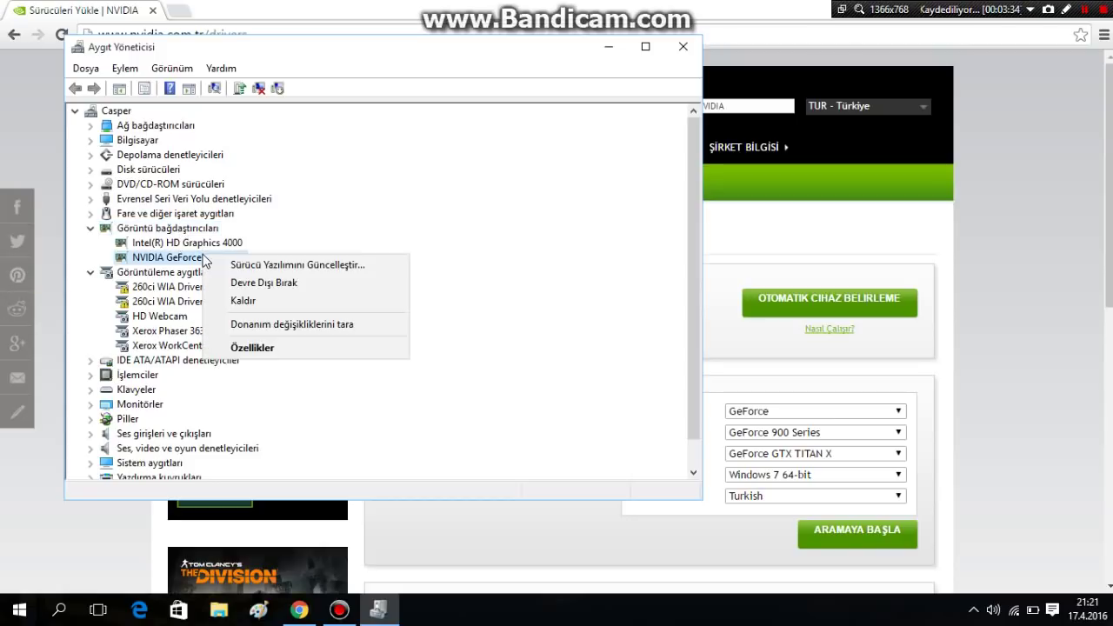
click(264, 302)
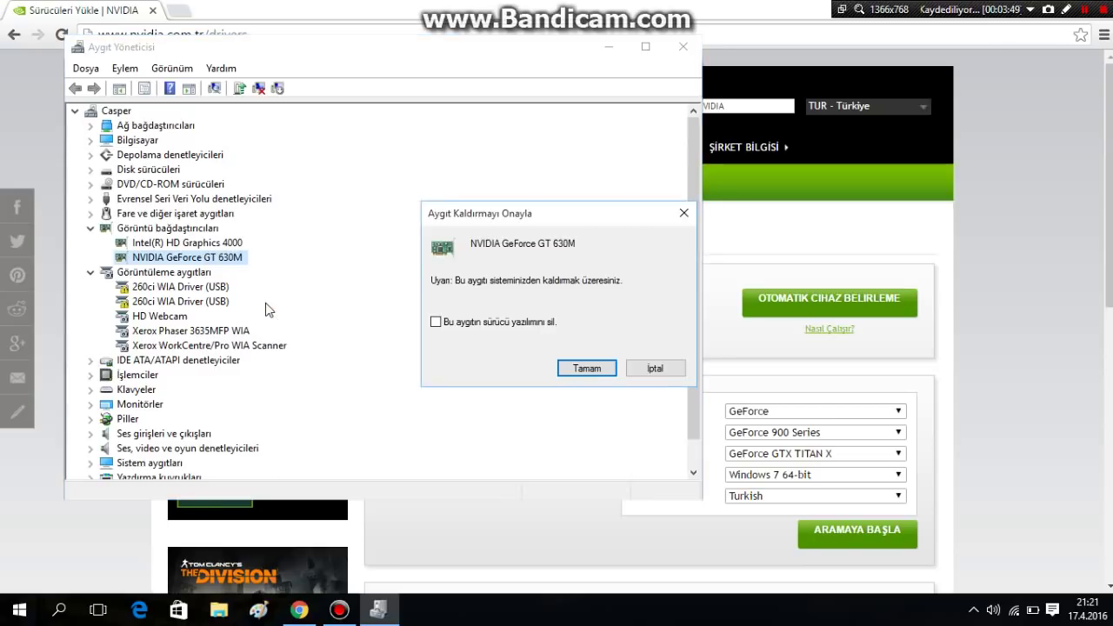
click(449, 324)
click(650, 369)
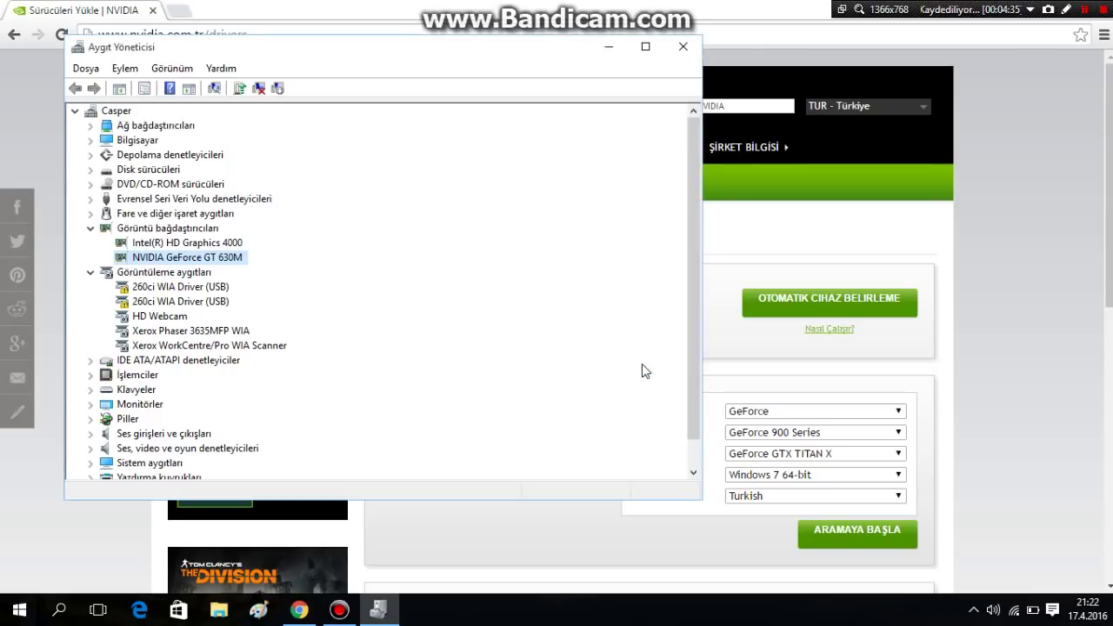
click(683, 47)
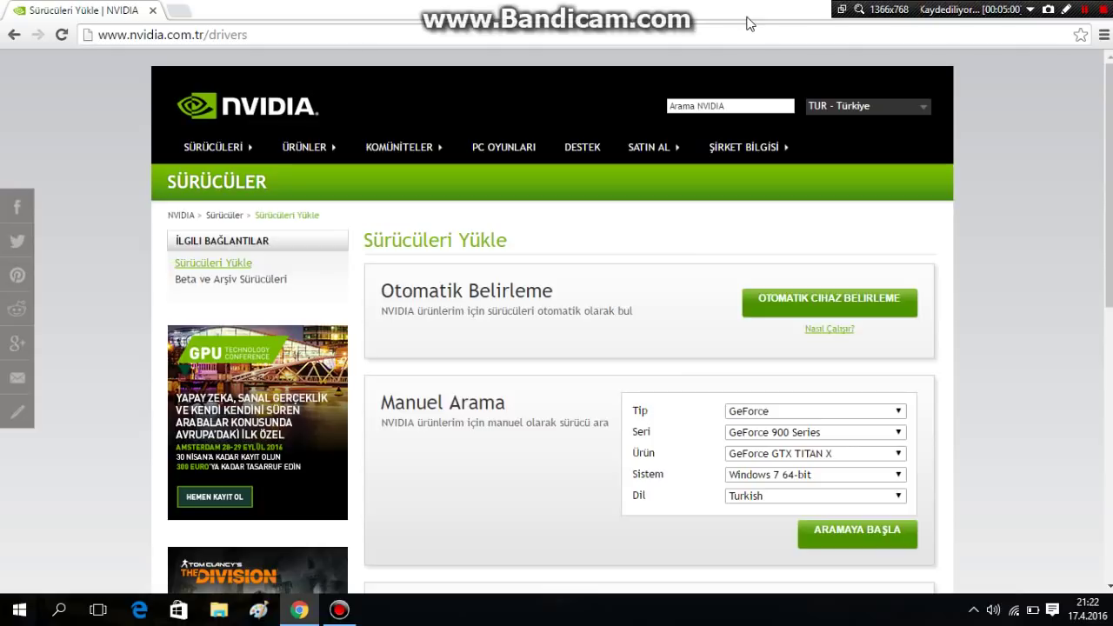
- Show the desktop and open the Windows services console by running services.msc
key(super+d)
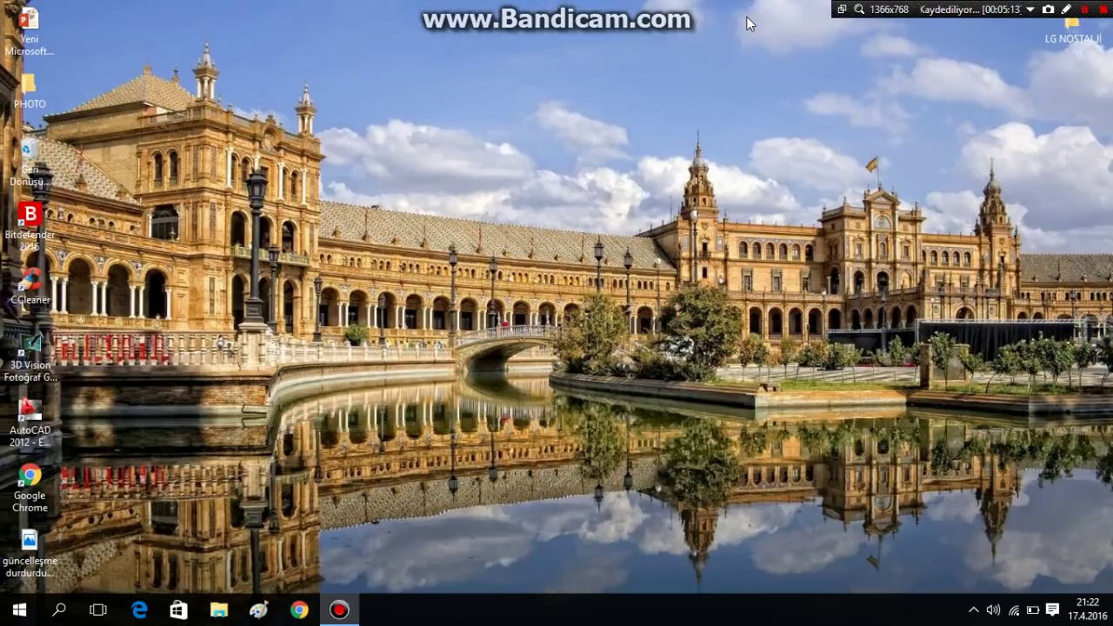
key(super+r)
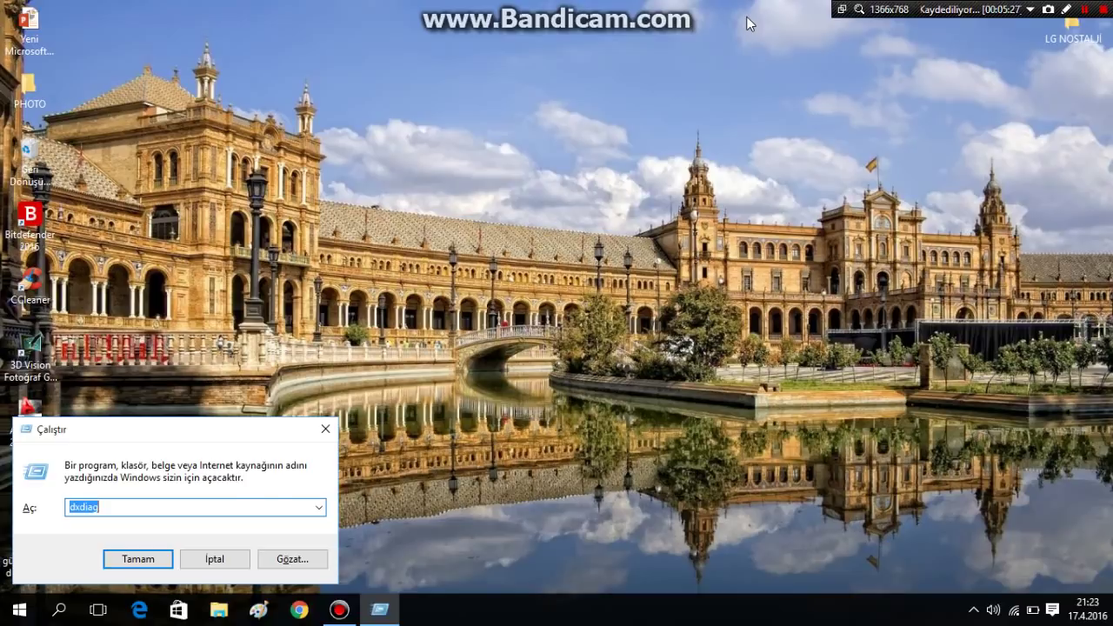
text(SERVICES)
key(ctrl+a)
text(ae)
text(services)
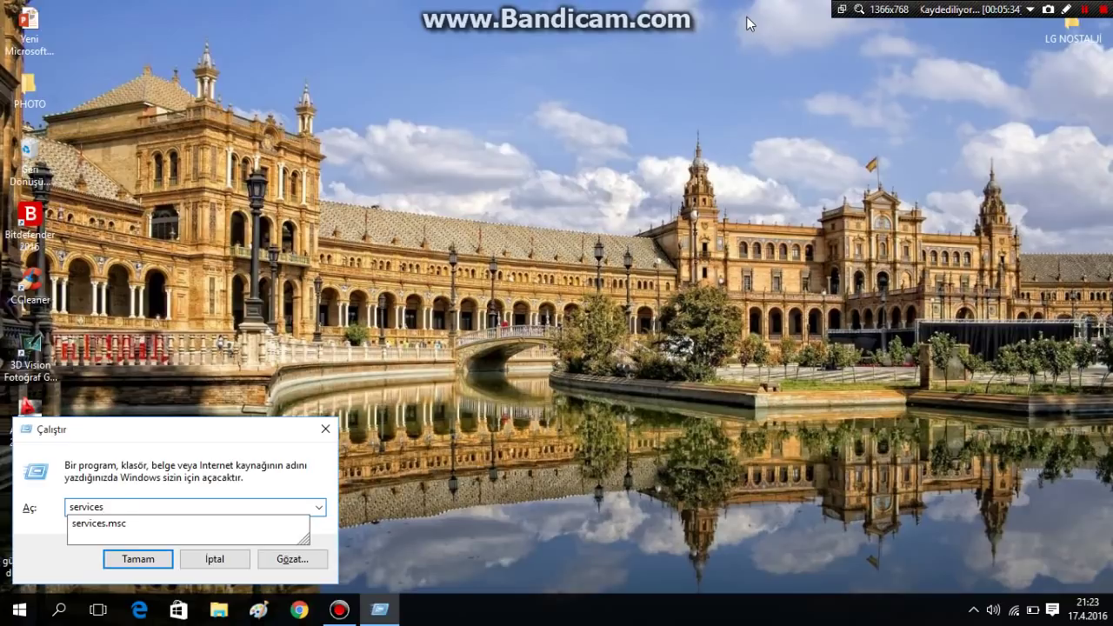
key(Down)
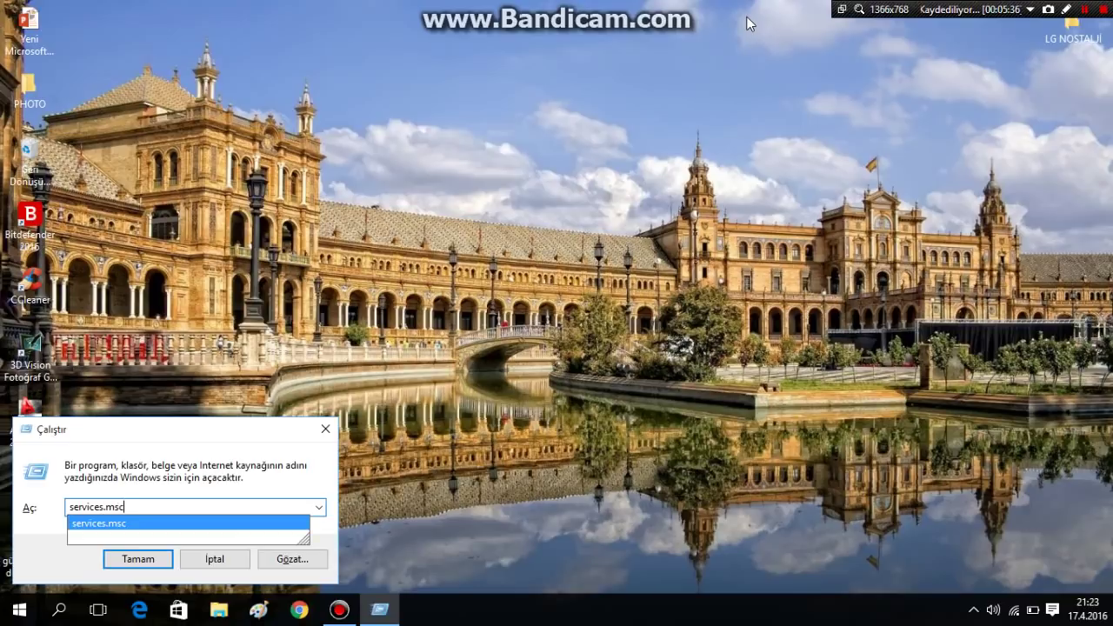
key(Return)
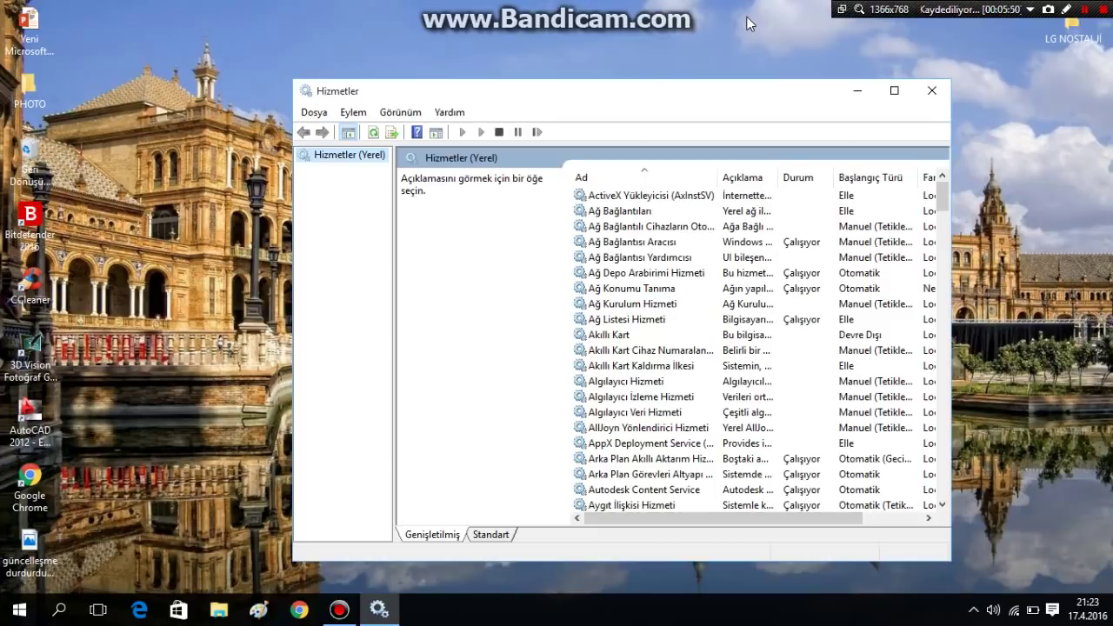
- Select the Windows Update service in the list of local services
click(739, 275)
key(w)
key(Down)
key(Down)
key(Down)
key(Down)
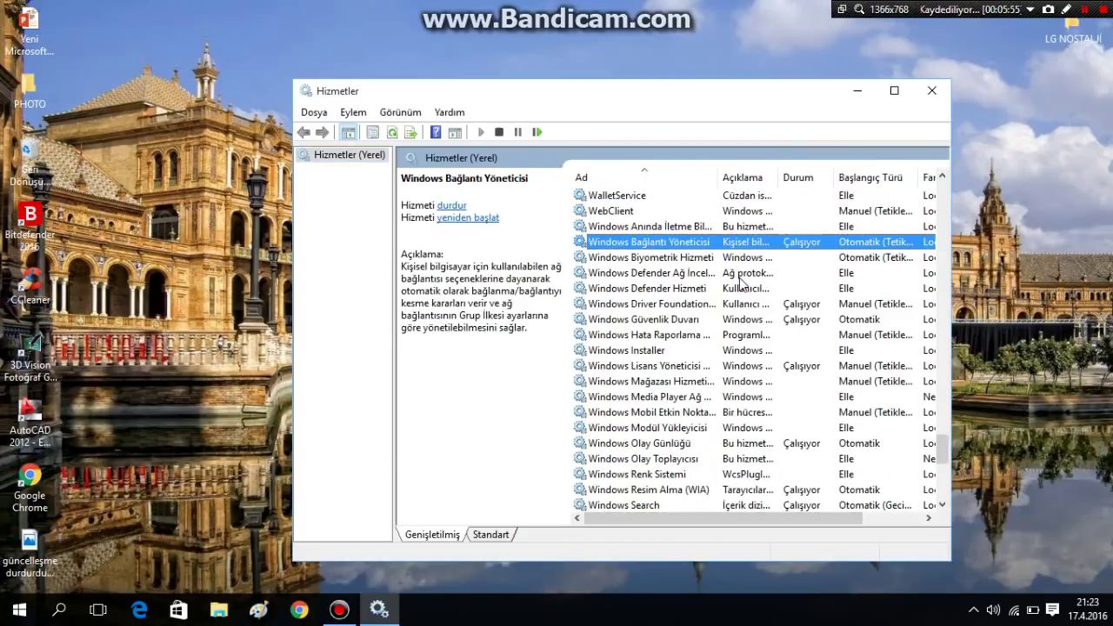
key(Down)
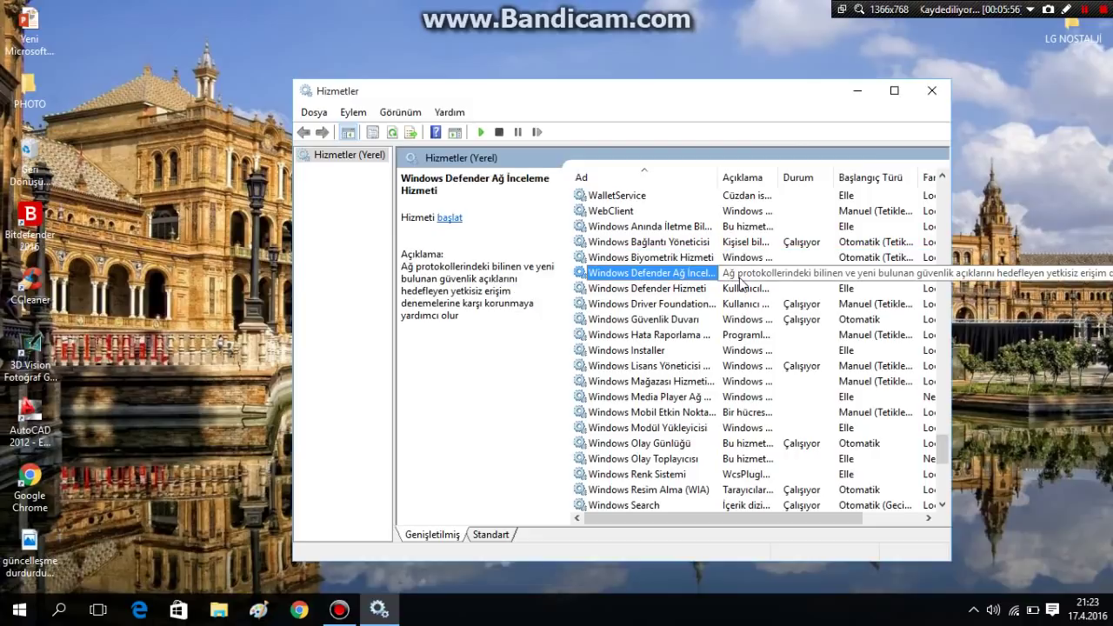
key(Down)
key(Down)
key(Down)
key(Down)
key(Down)
key(Down)
key(Down)
key(Down)
key(Down)
key(Down)
key(Down)
key(Down)
key(Down)
key(Down)
key(Down)
key(Down)
key(Down)
key(Down)
key(Down)
key(Down)
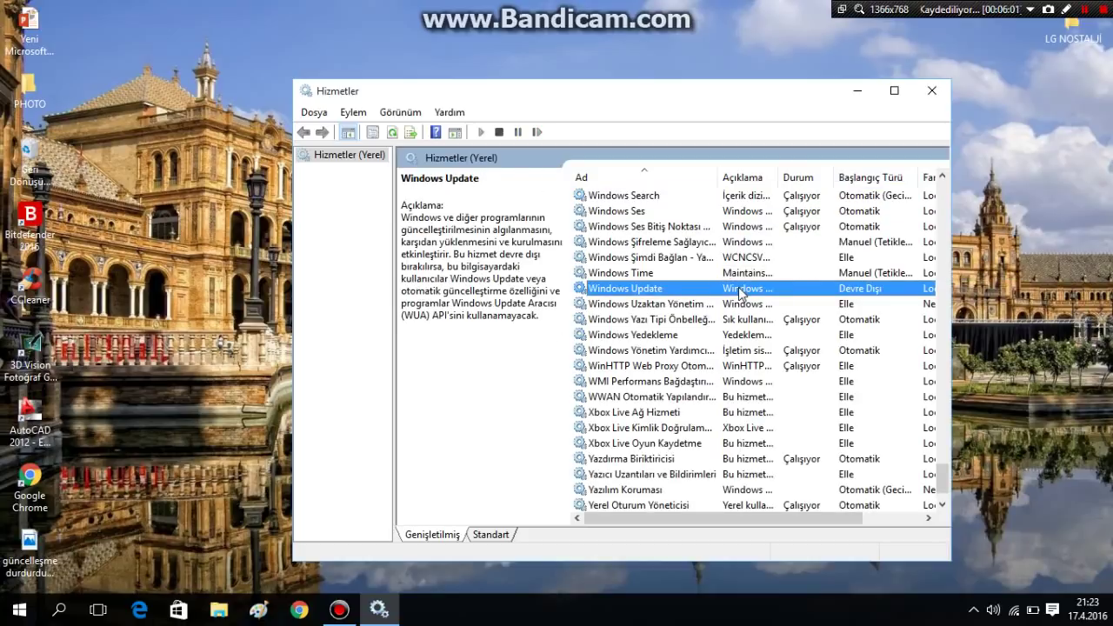
- Choose Devre Dışı as the Windows Update service's startup type, close its properties without applying and show the desktop
right_click(740, 293)
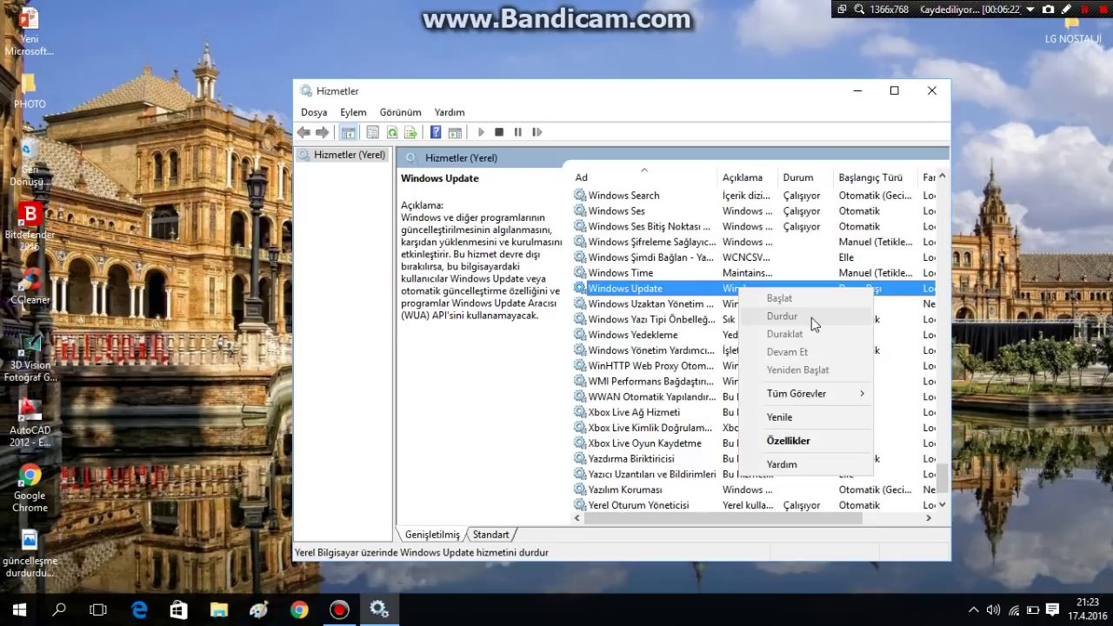
click(722, 293)
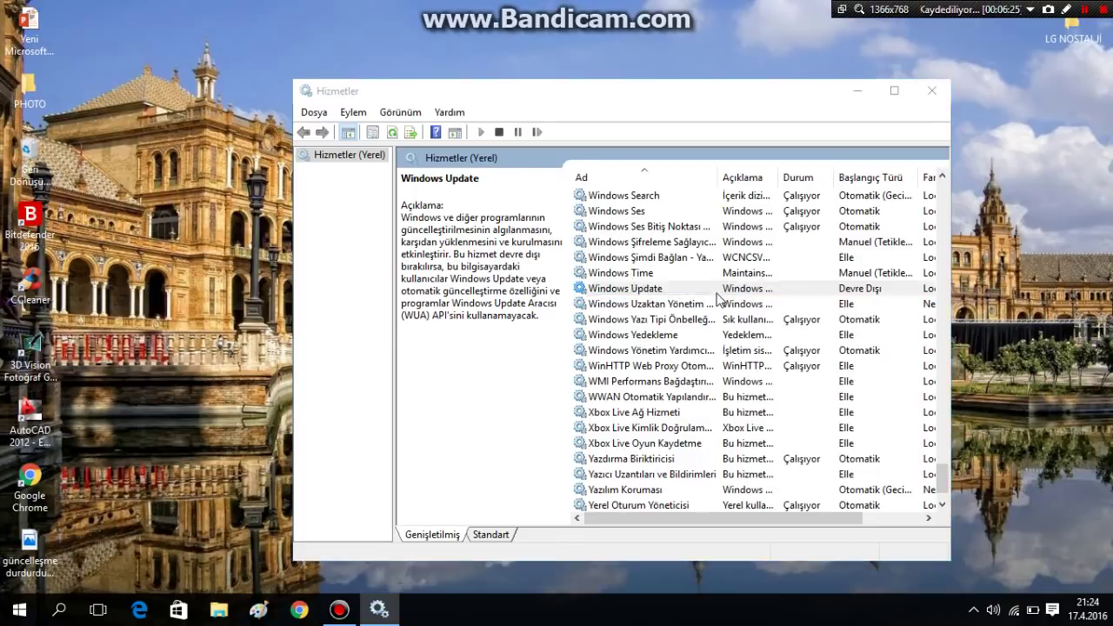
double_click(722, 294)
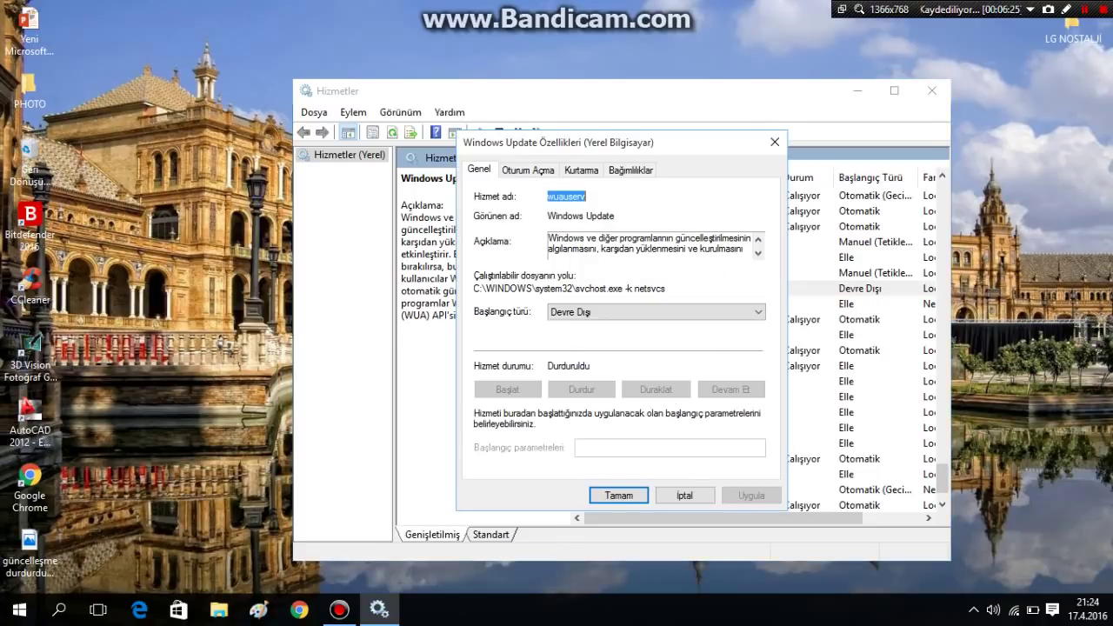
click(672, 315)
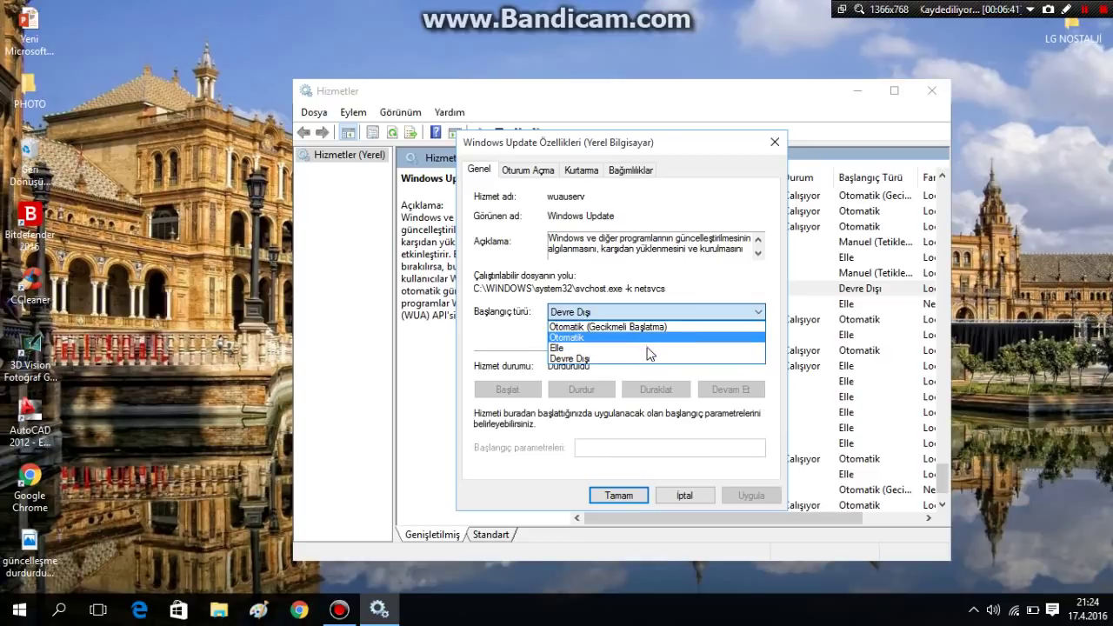
click(648, 359)
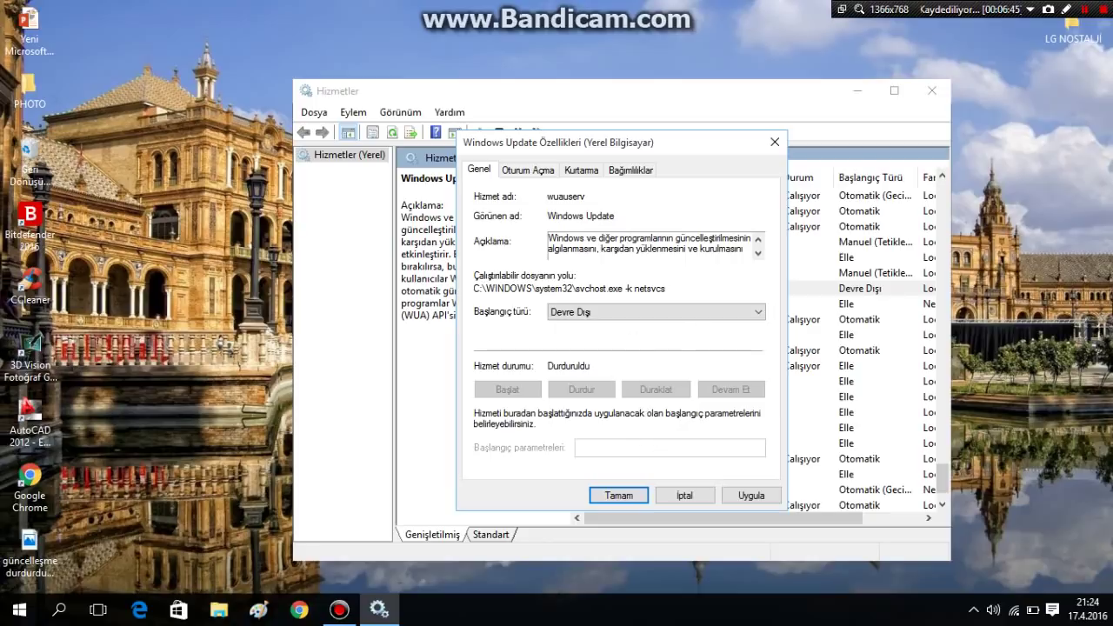
click(775, 142)
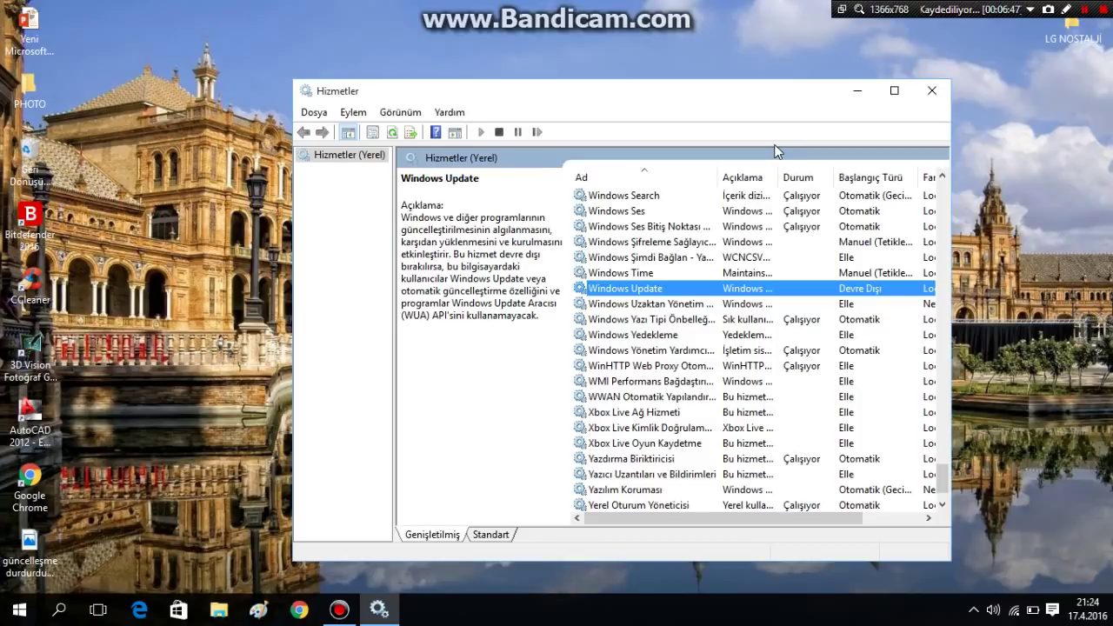
key(super+d)
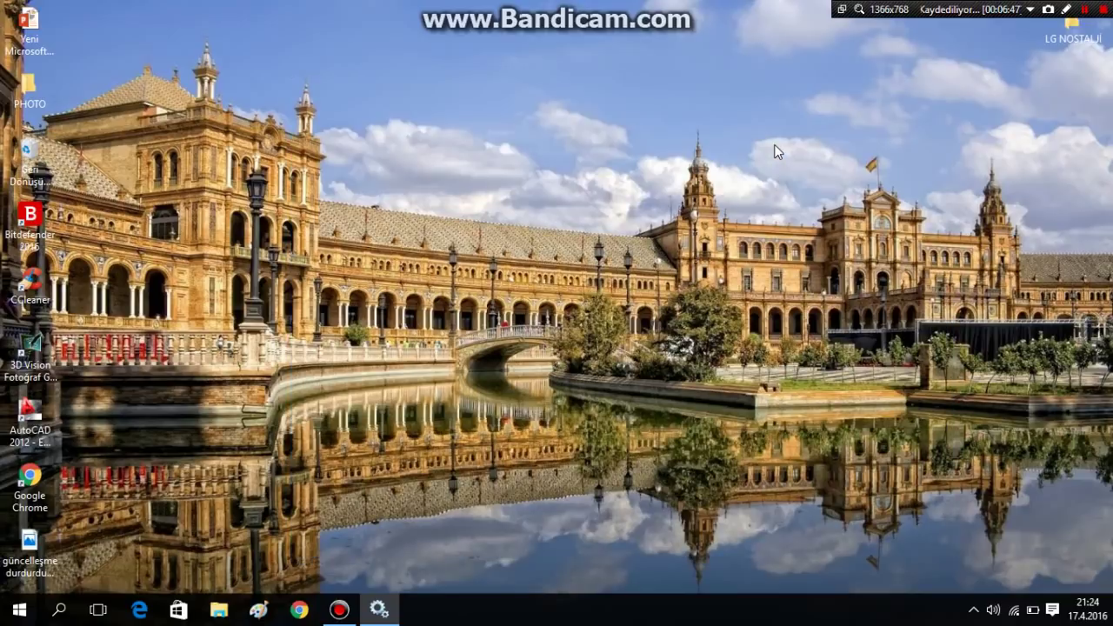